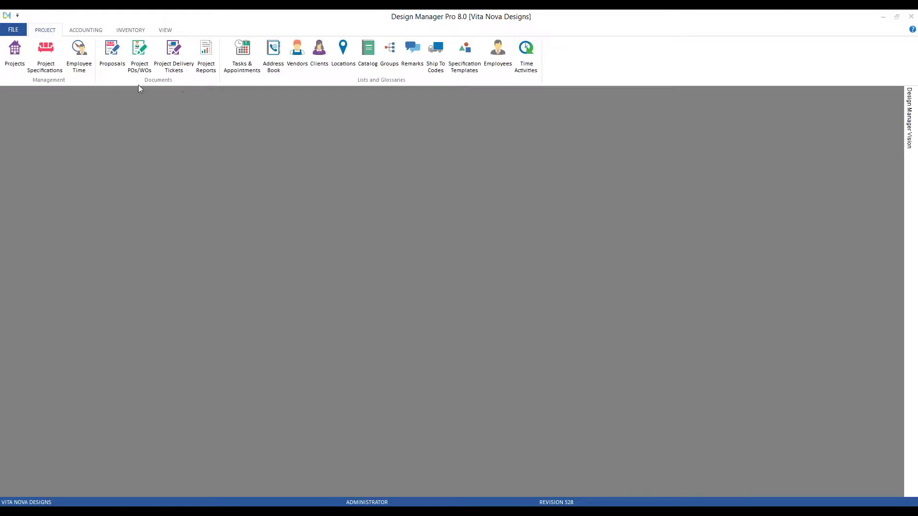
Load project CAR02, the Brigantine Beach Home, into the Delivery Tickets window
click(175, 51)
drag(174, 92, 225, 115)
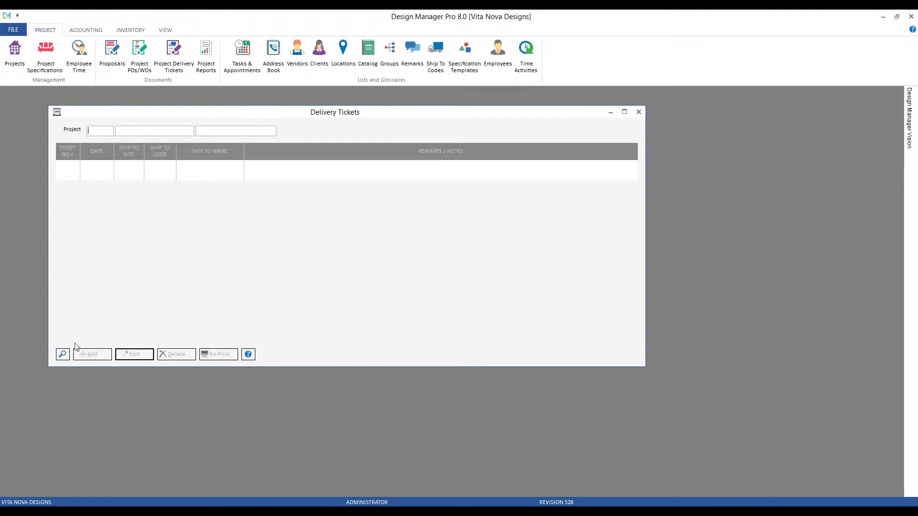
click(63, 355)
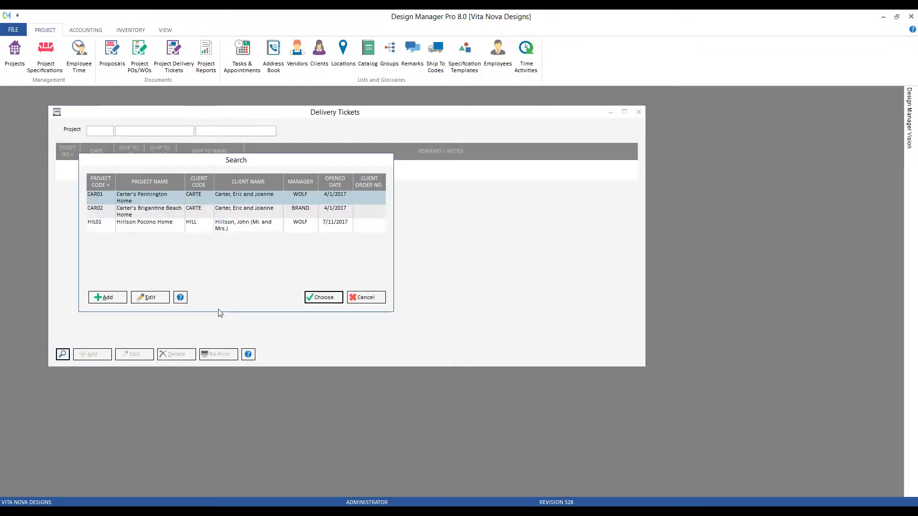
double_click(140, 211)
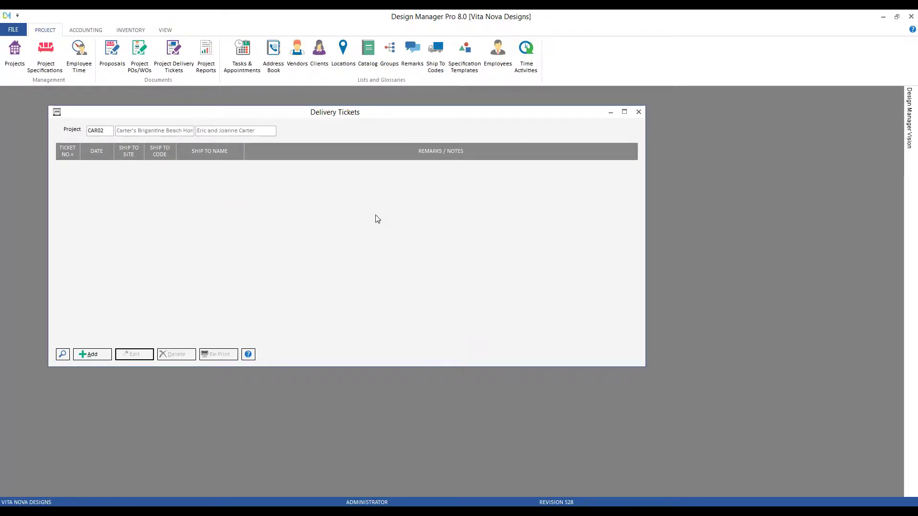
Add a new delivery ticket for CAR02, dated 9/15/2017, listing all project items
click(92, 354)
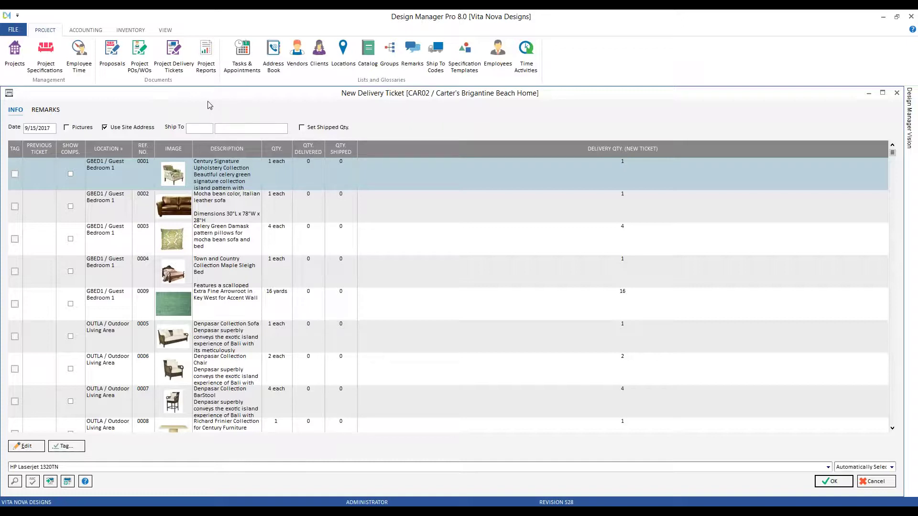
click(125, 127)
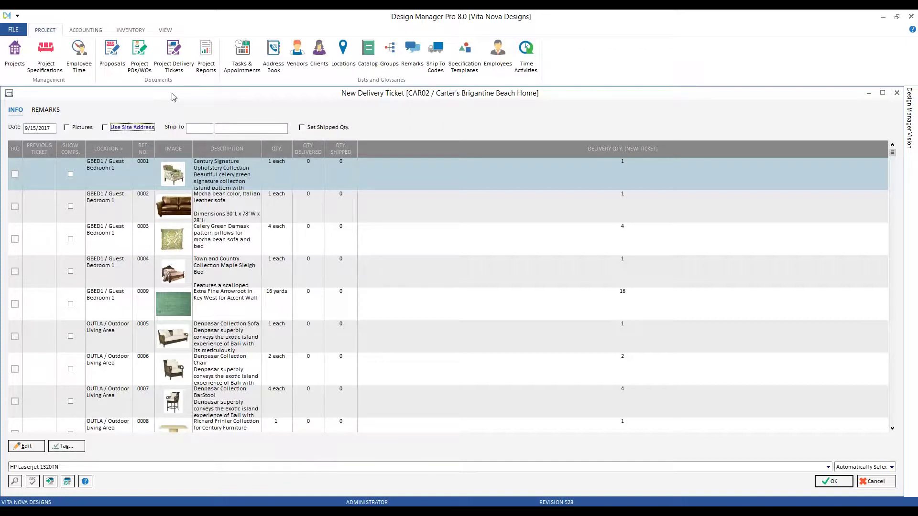
click(197, 128)
click(15, 481)
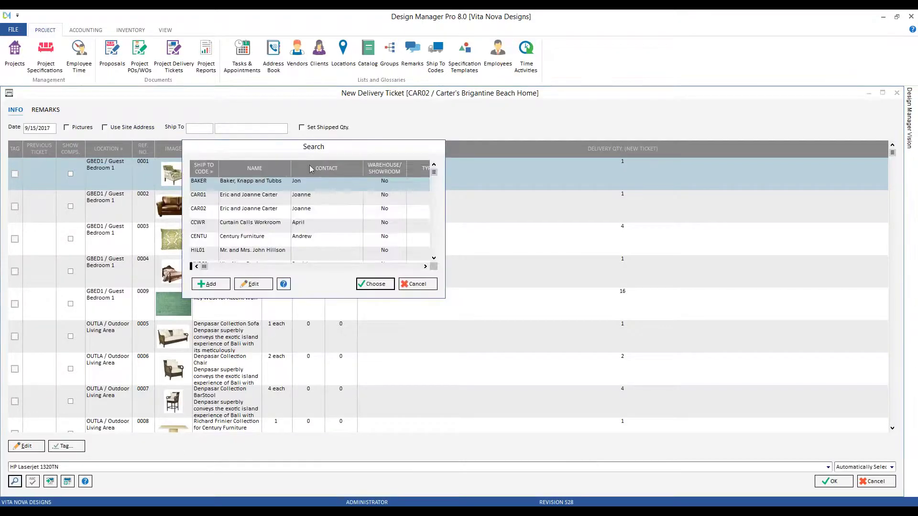
click(417, 283)
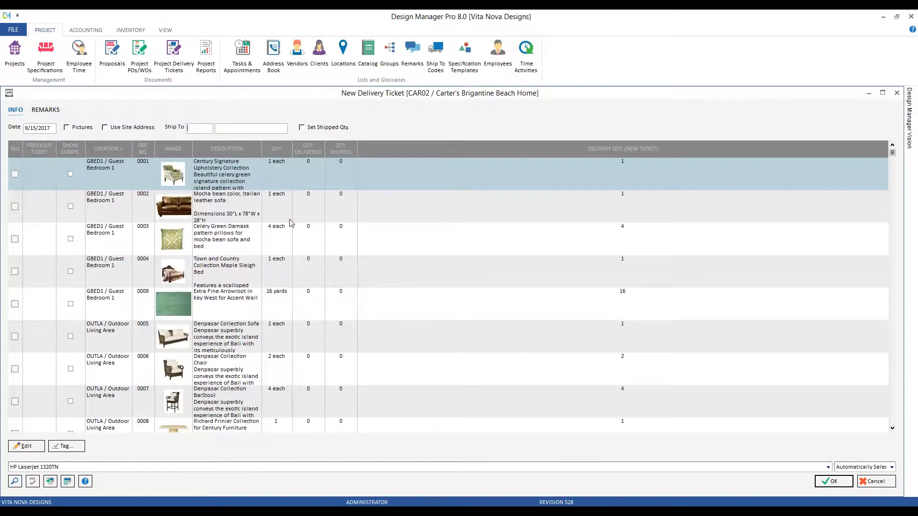
click(137, 128)
Set item 0003, the Celery Green Damask pillows, to deliver quantity 2
click(408, 242)
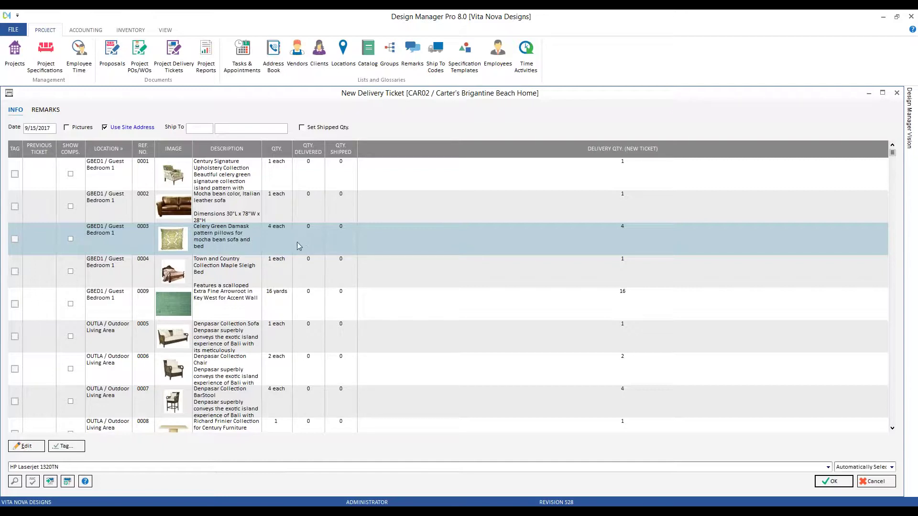
click(30, 444)
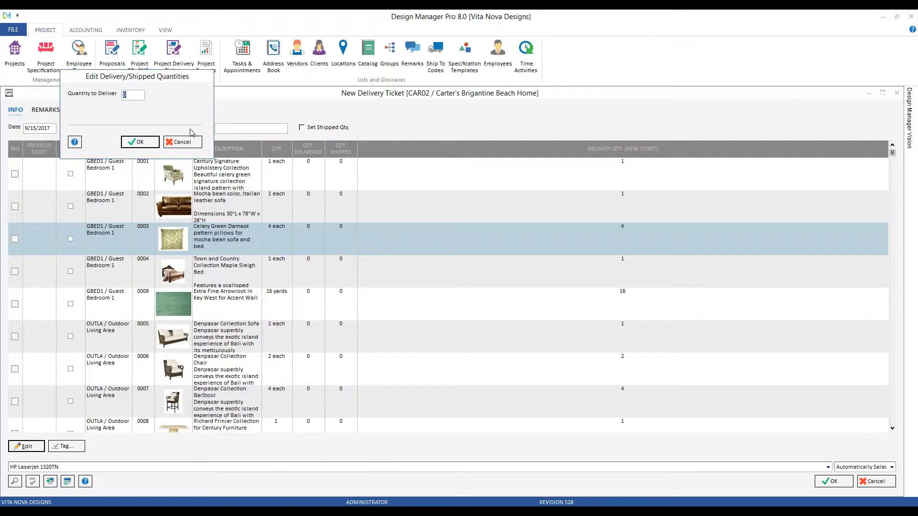
text(2)
click(143, 142)
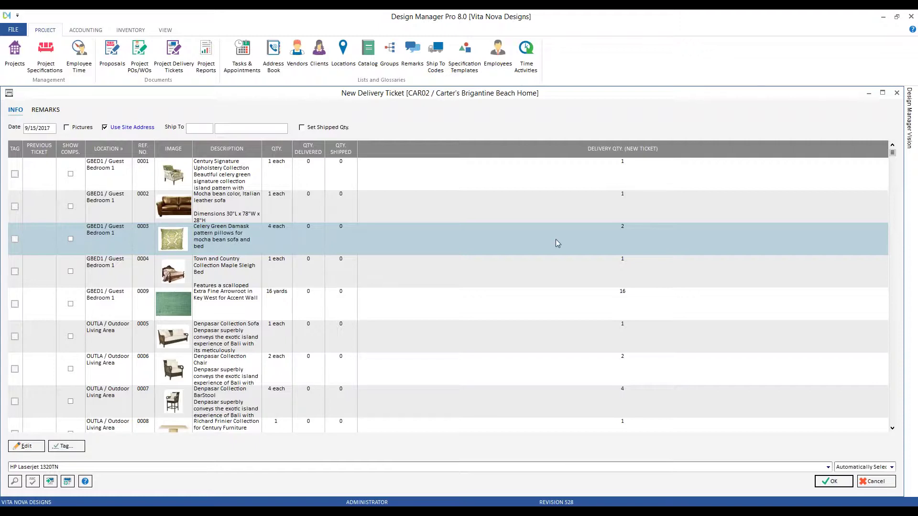
Tag items 0001, 0002, 0003 and 0004 for this delivery
click(14, 175)
click(14, 206)
click(15, 239)
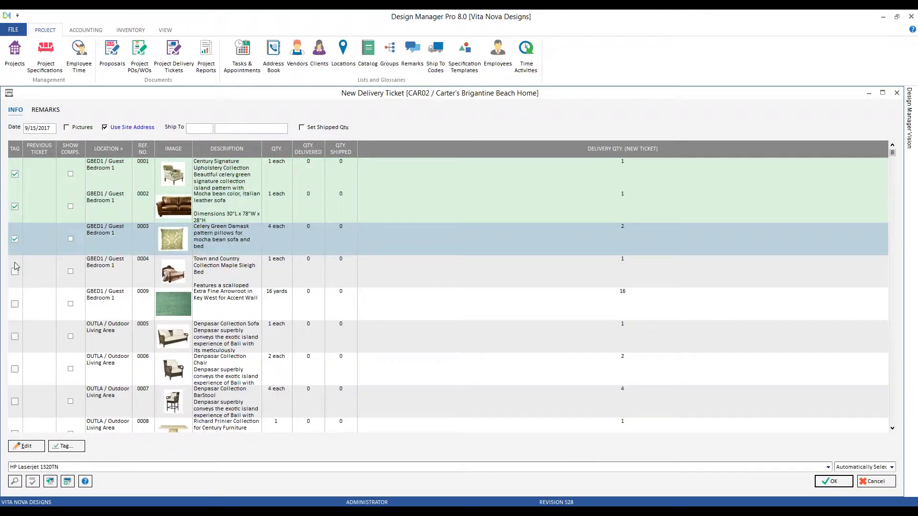
click(15, 270)
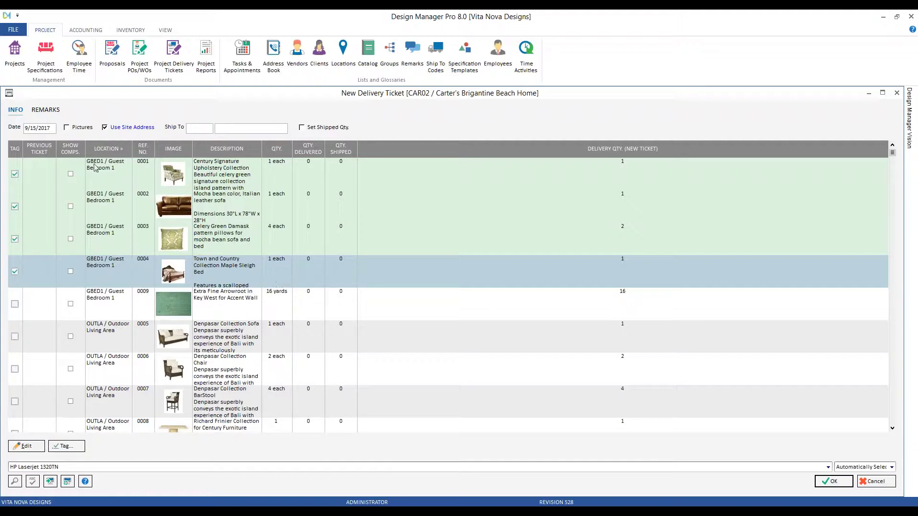
Show components for items 0001 and 0004, include pictures, and print the ticket
click(71, 175)
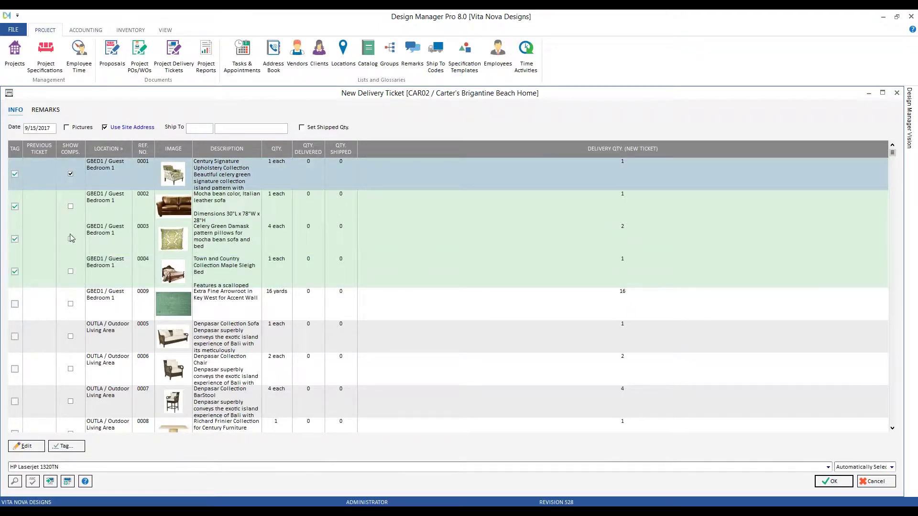
click(70, 271)
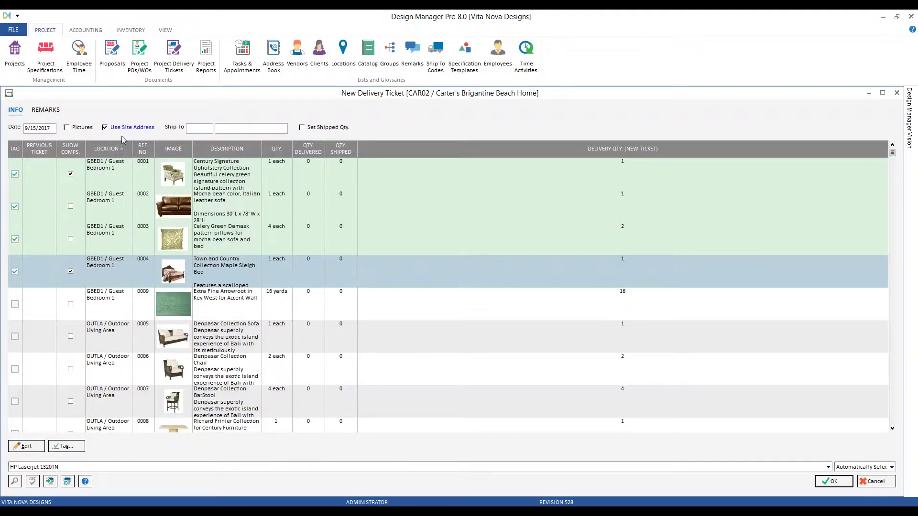
click(83, 128)
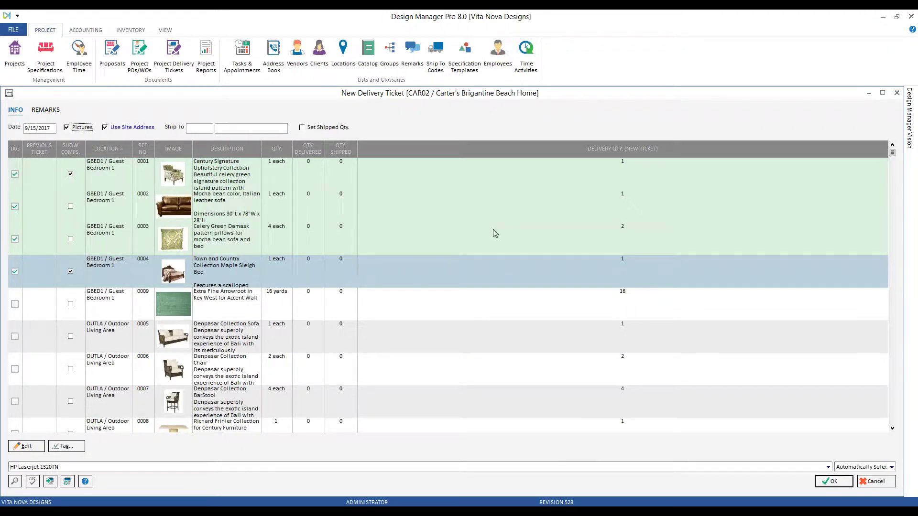
click(832, 482)
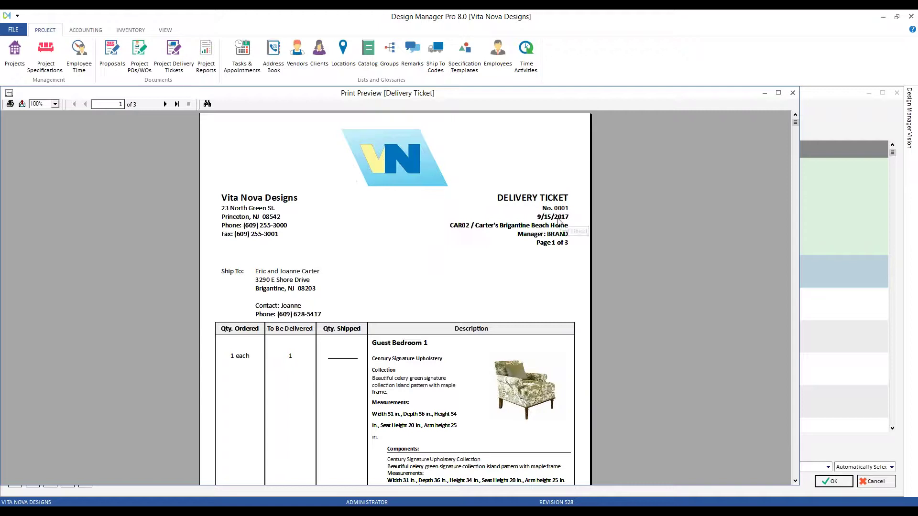
Restore the print preview to a smaller window and view page 1's ship-to address
double_click(504, 93)
drag(452, 179, 404, 115)
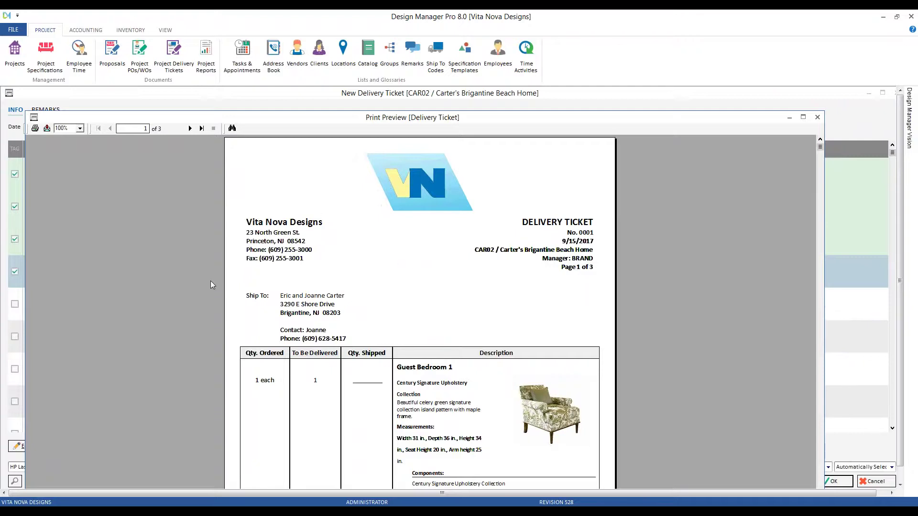
click(324, 329)
scroll(369, 266, down, 3)
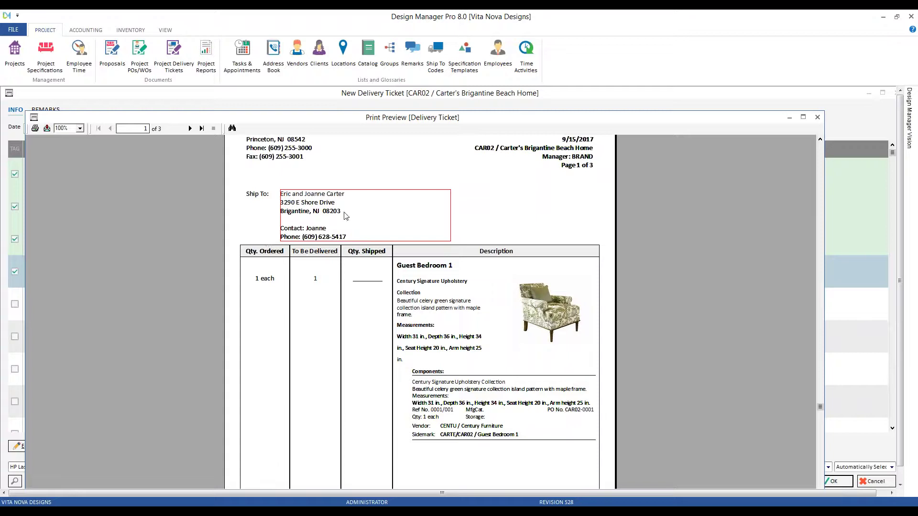
Scroll the preview through page 2 to the signature line on page 3 of 3
scroll(315, 282, down, 1)
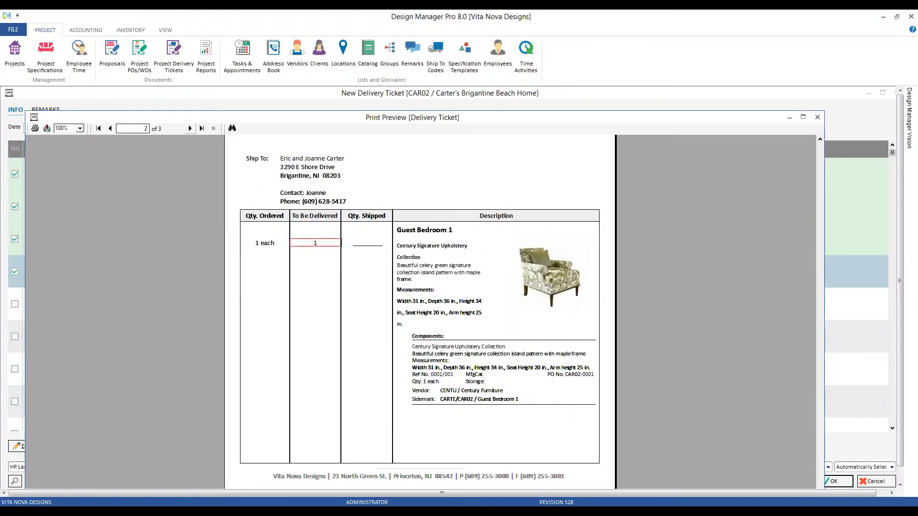
scroll(419, 311, down, 1)
scroll(287, 306, up, 5)
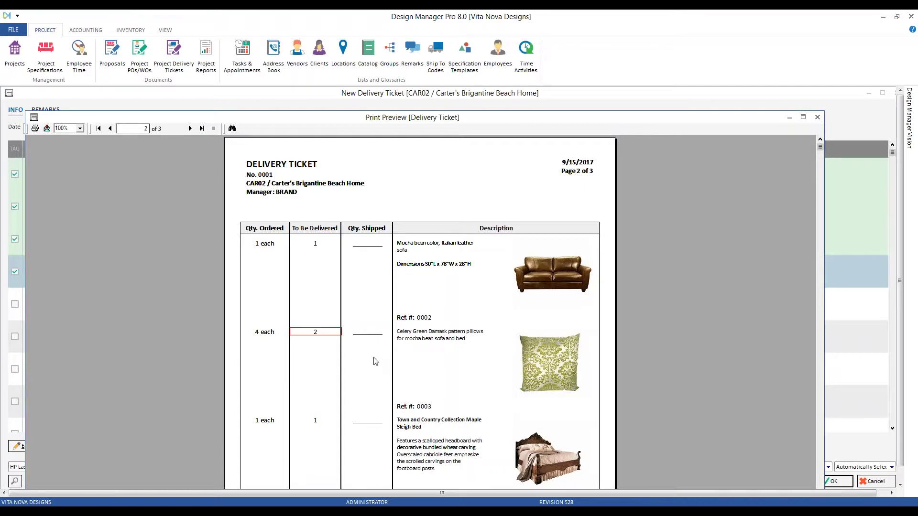
scroll(412, 203, down, 1)
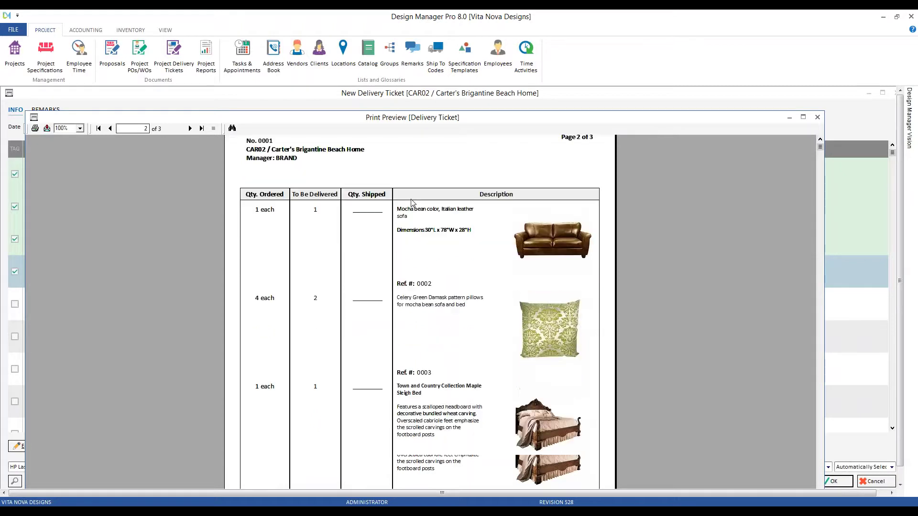
scroll(412, 203, down, 2)
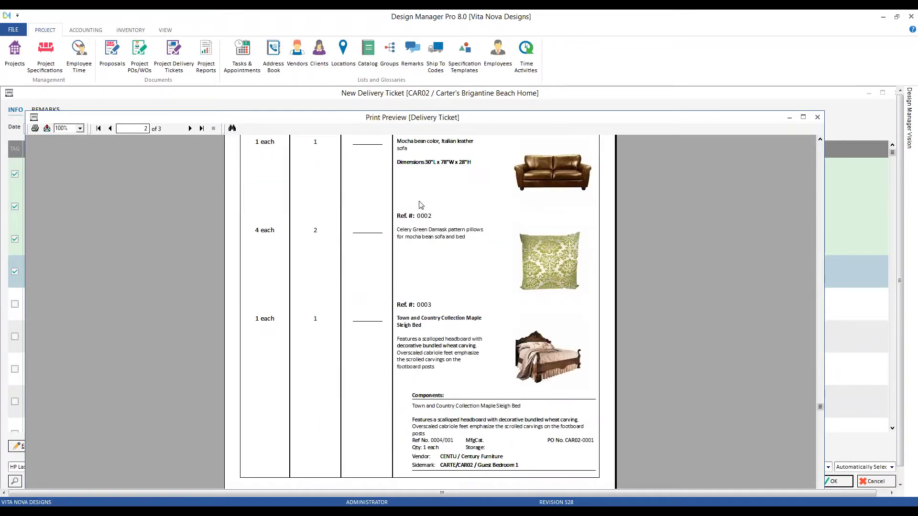
scroll(419, 205, up, 3)
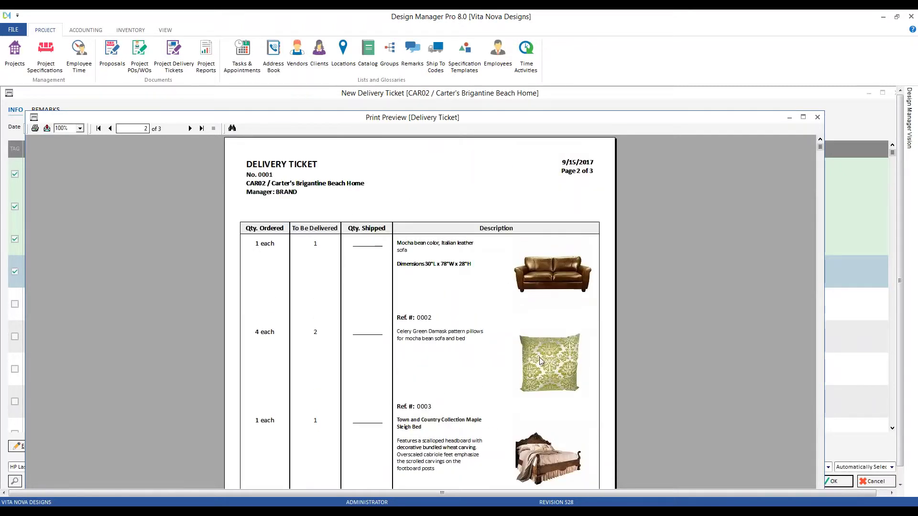
scroll(480, 244, down, 2)
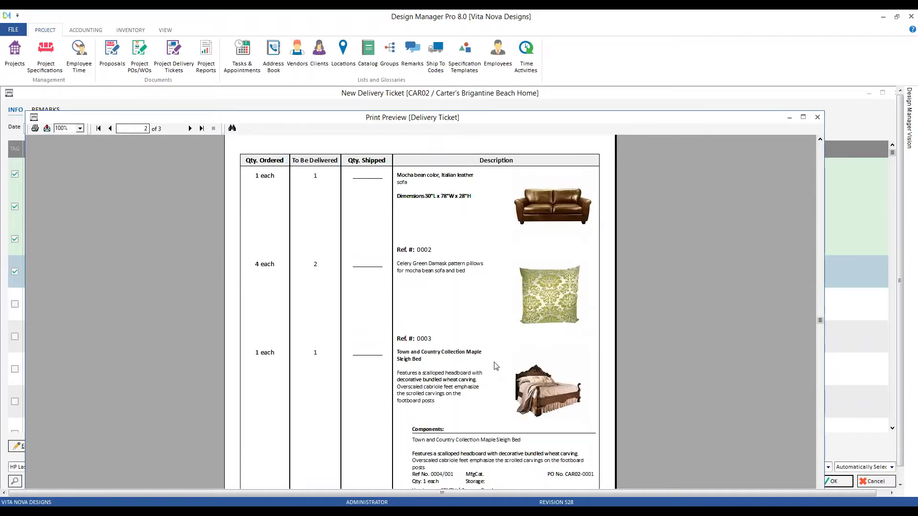
scroll(496, 366, down, 2)
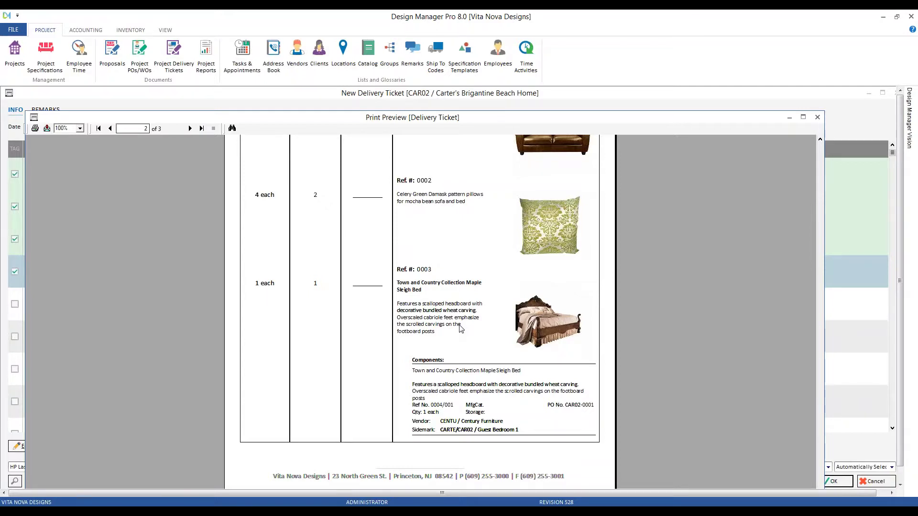
scroll(460, 328, down, 3)
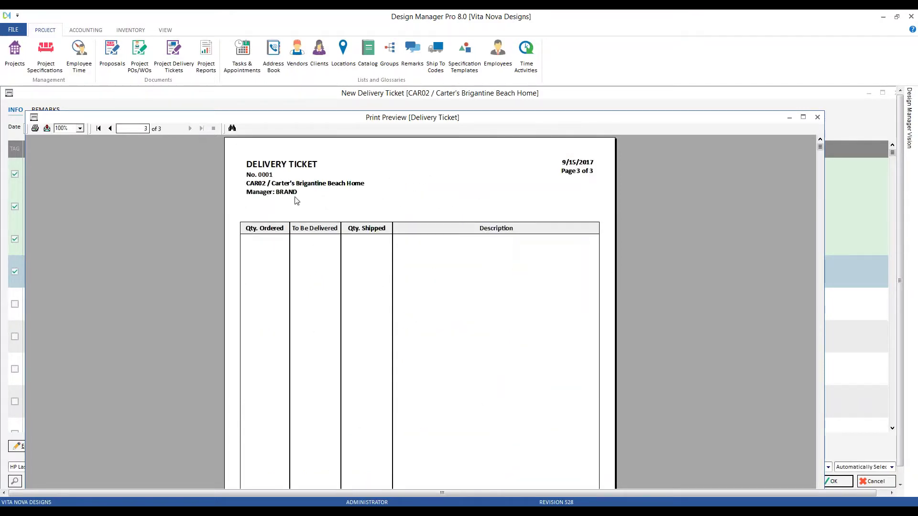
scroll(297, 200, down, 3)
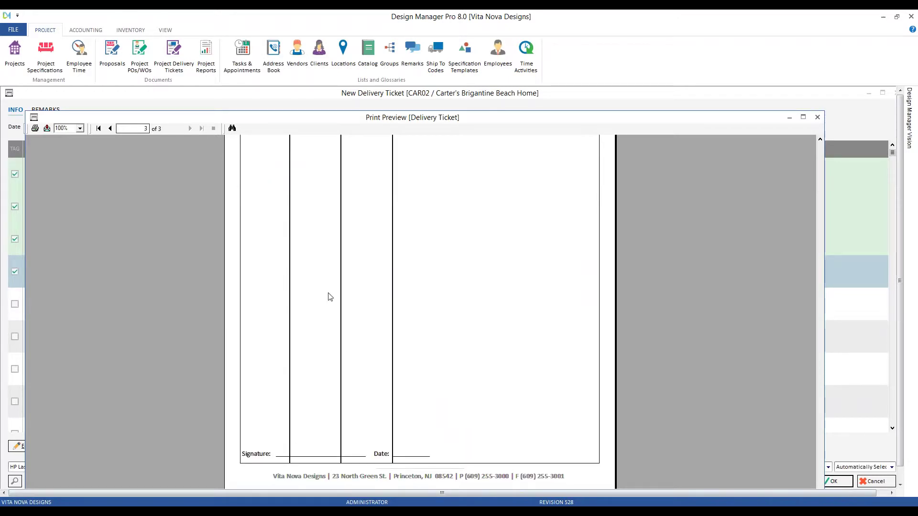
scroll(330, 296, up, 3)
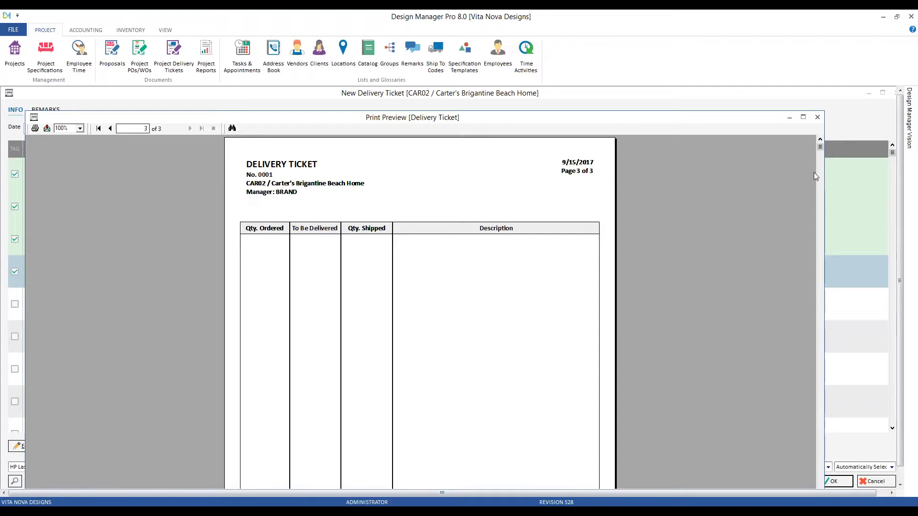
Close the preview and accept delivery ticket 0001
click(817, 117)
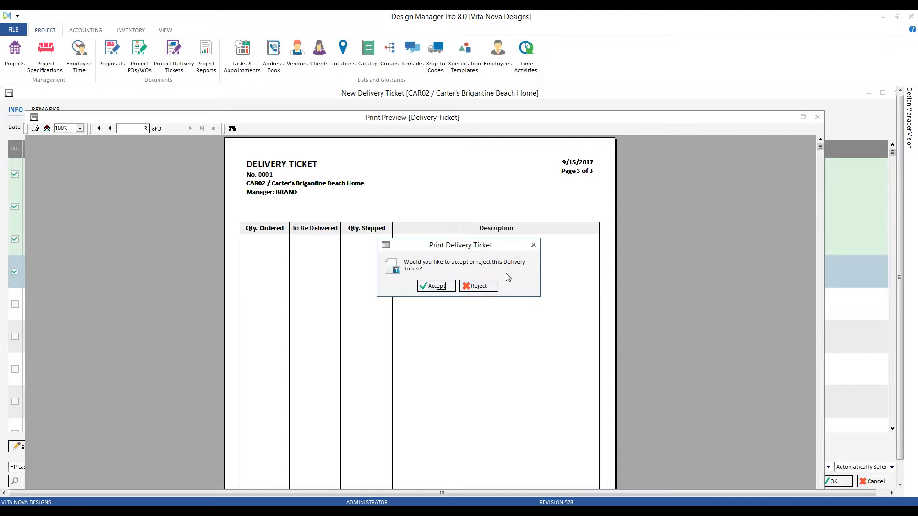
click(436, 285)
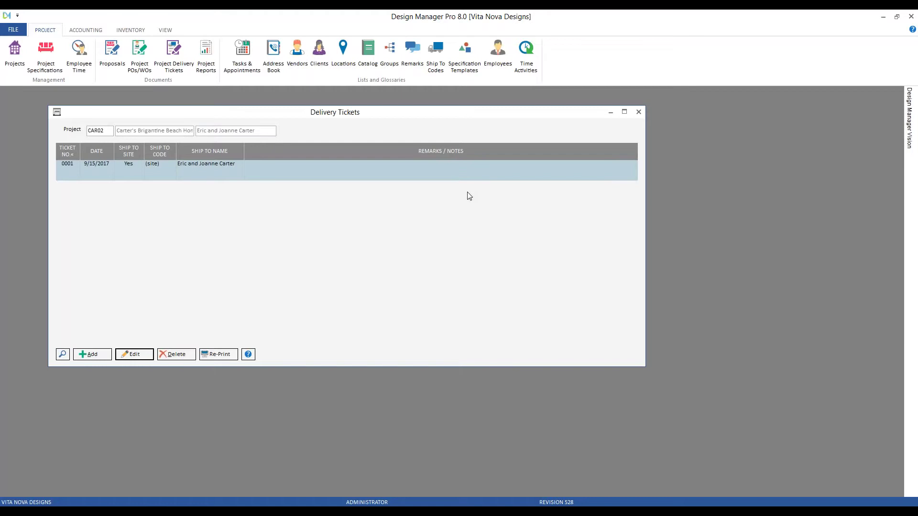
click(178, 356)
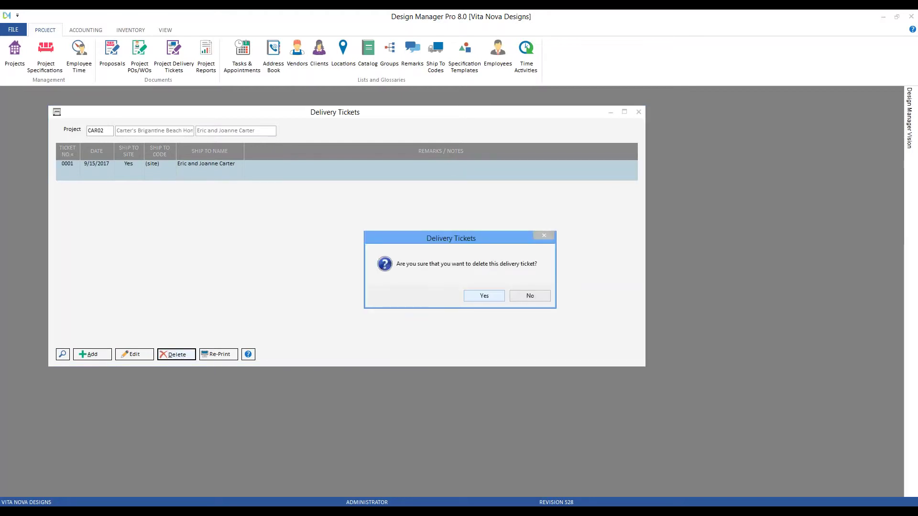
click(530, 296)
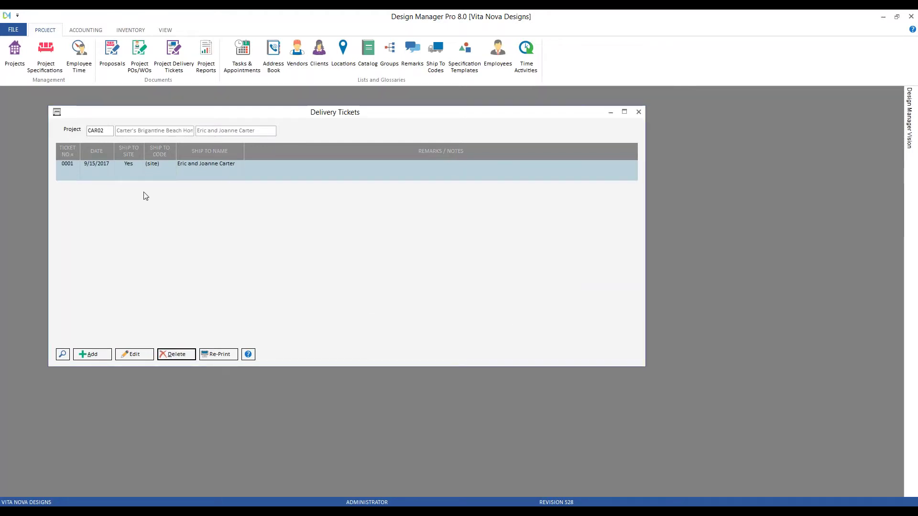
click(219, 354)
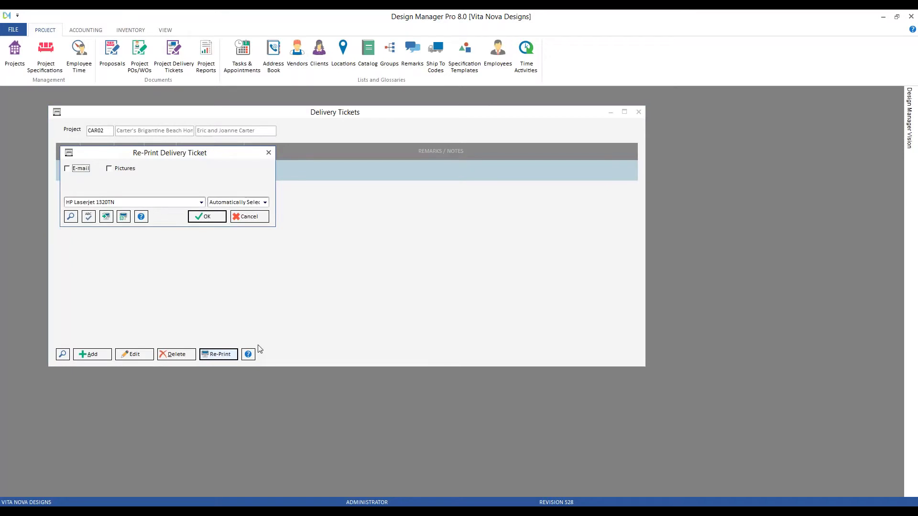
click(250, 217)
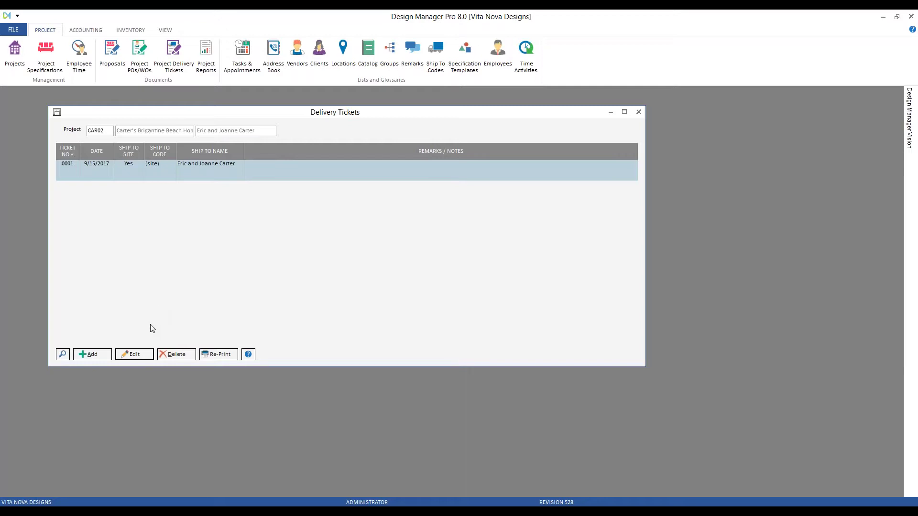
click(140, 356)
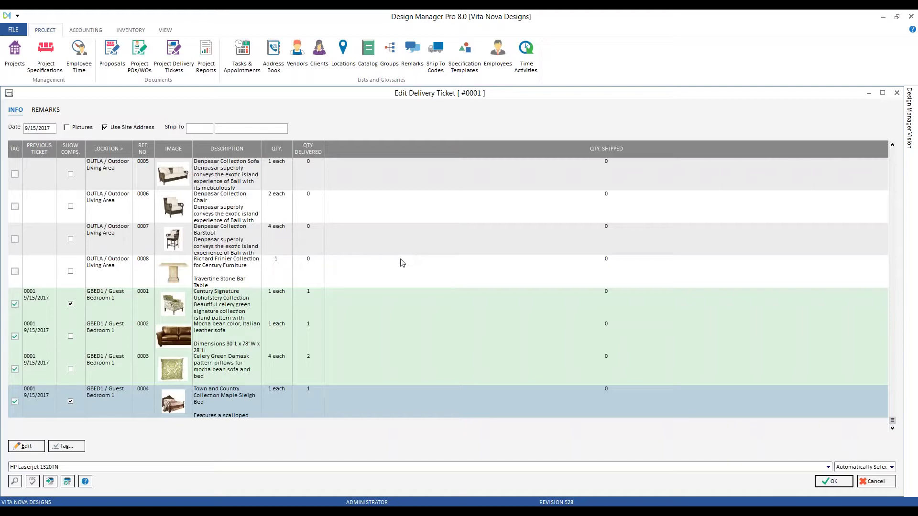
Record 1 shipped for the Century Signature chair and the Mocha bean leather sofa
click(382, 298)
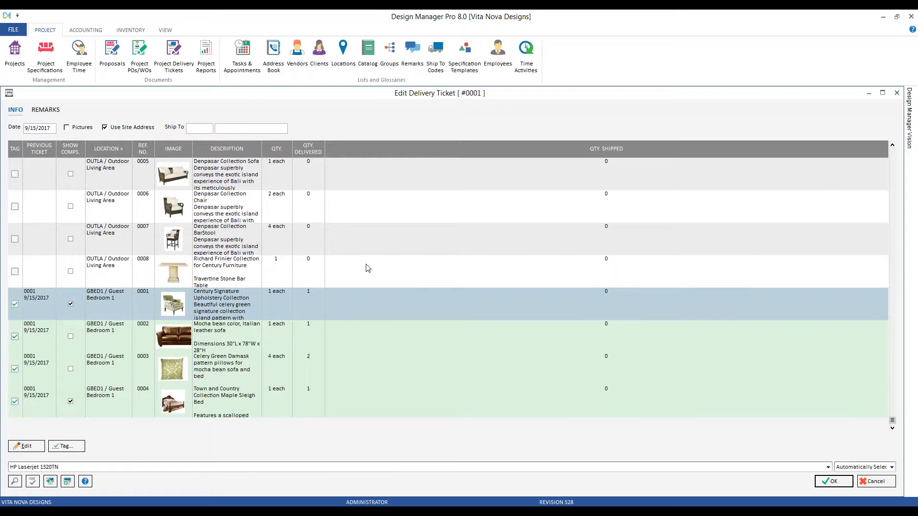
click(26, 446)
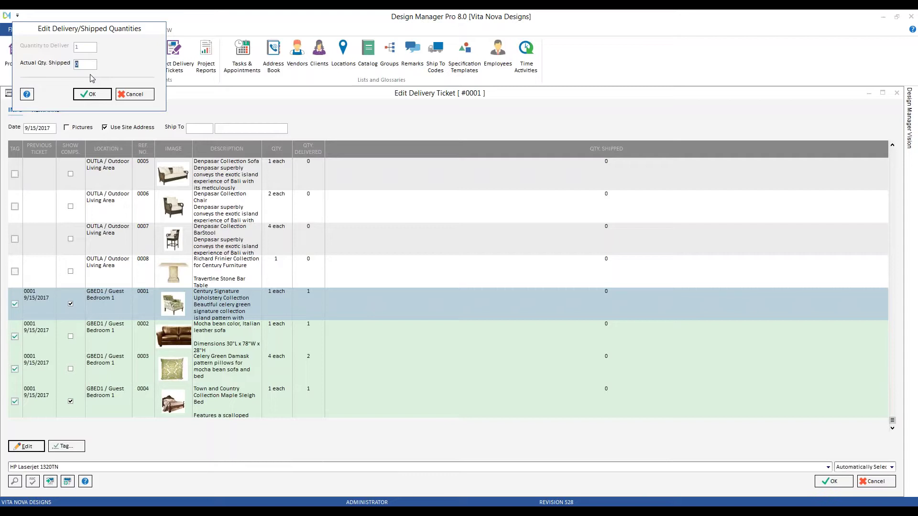
text(1)
click(93, 94)
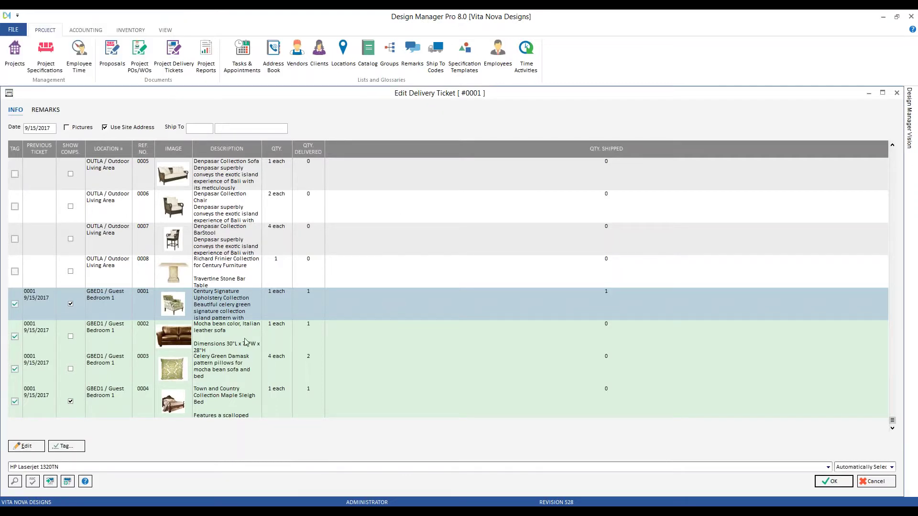
click(245, 341)
click(63, 447)
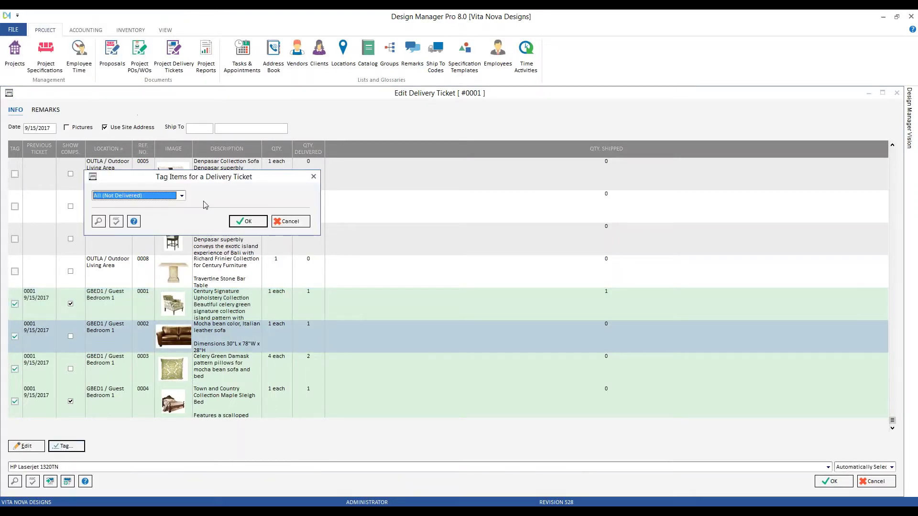
click(289, 222)
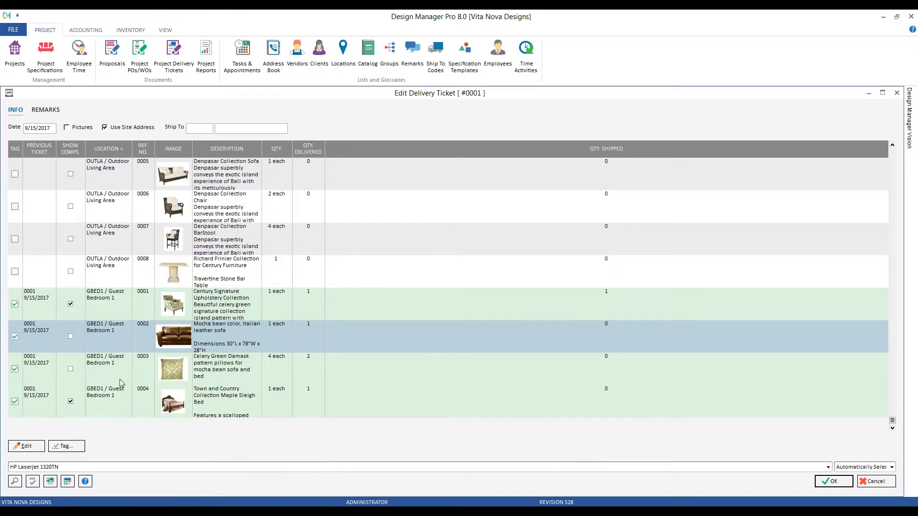
click(43, 448)
key(BackSpace)
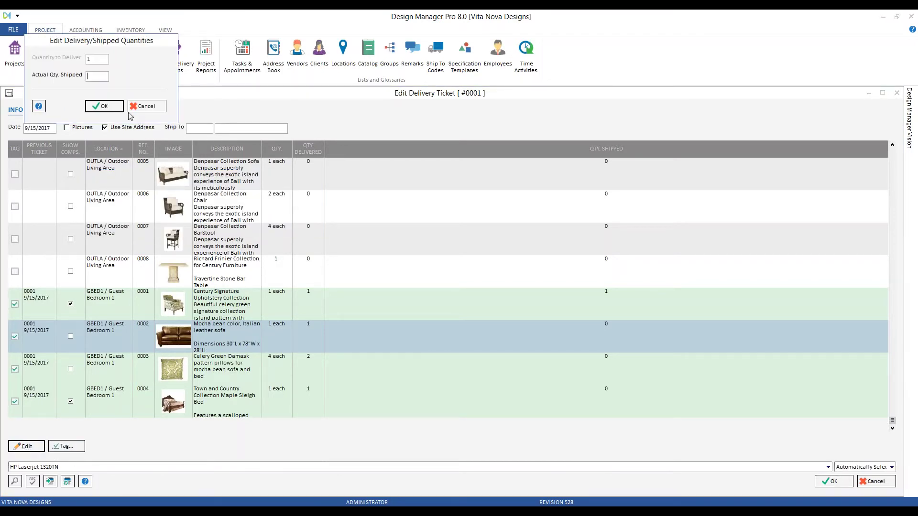
click(113, 108)
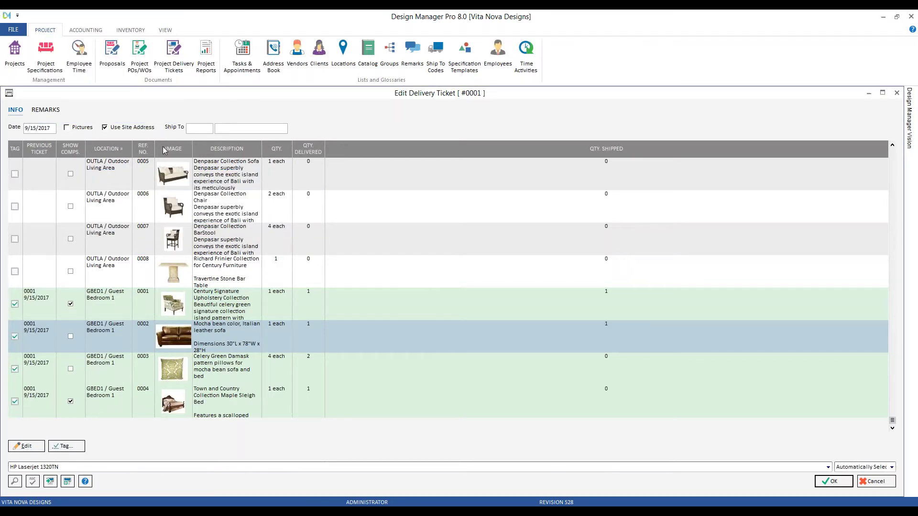
Record 1 shipped for the Celery Green pillows and maple sleigh bed, then save the ticket
click(302, 368)
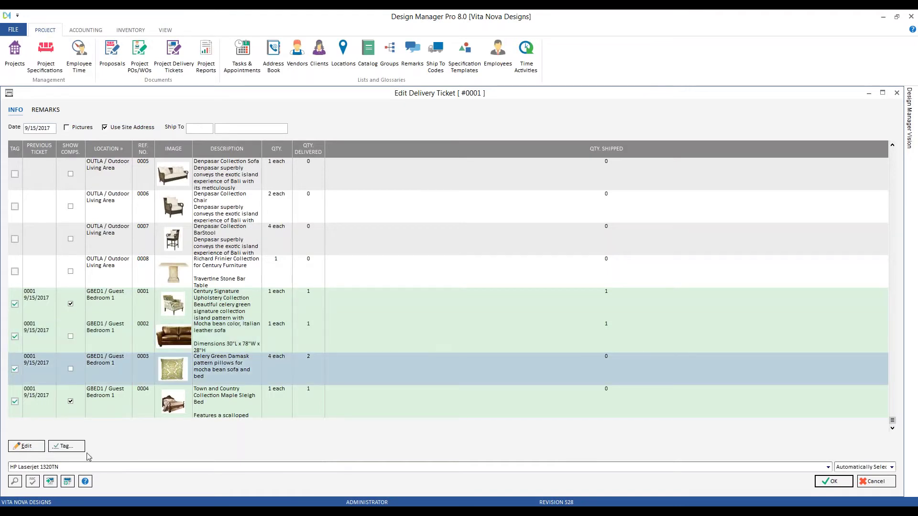
click(43, 448)
text(1)
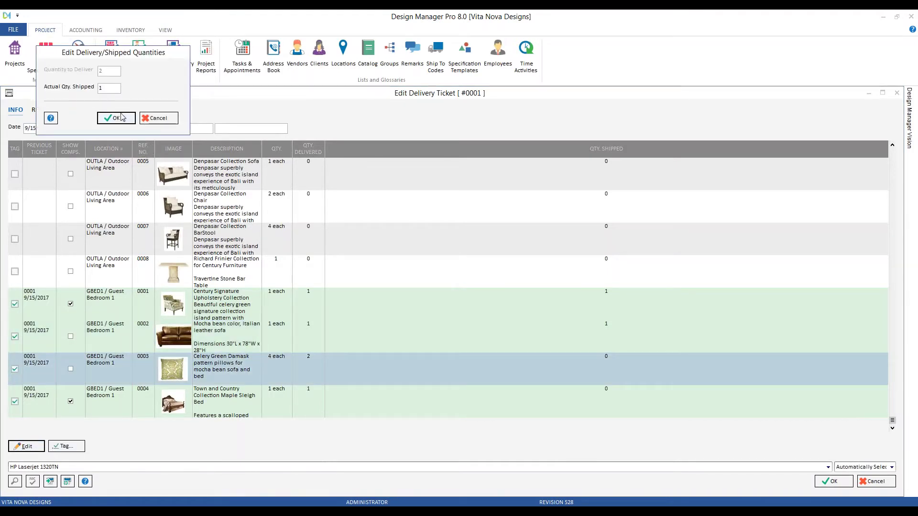
click(120, 117)
click(266, 409)
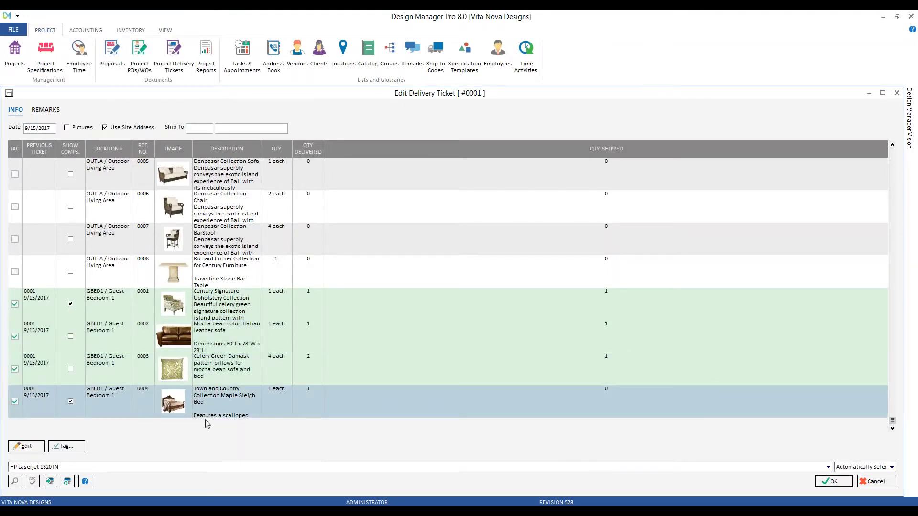
click(42, 452)
text(1)
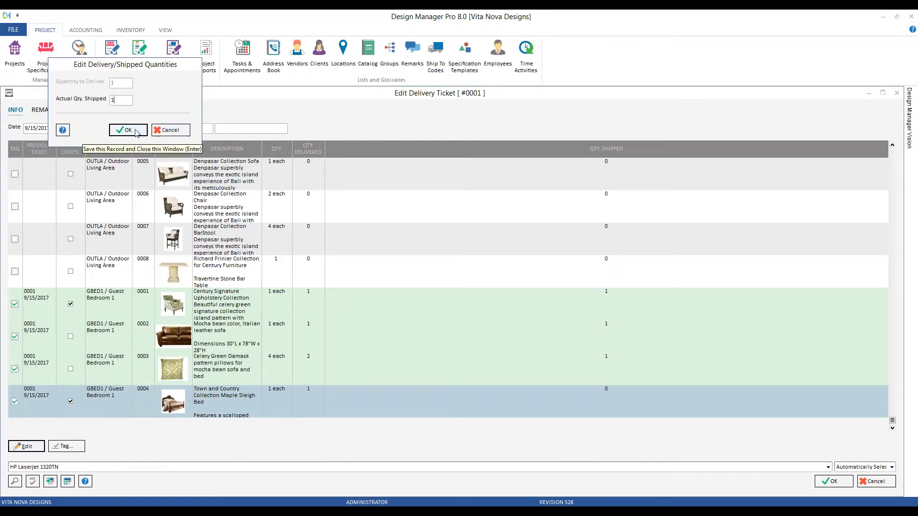
click(140, 129)
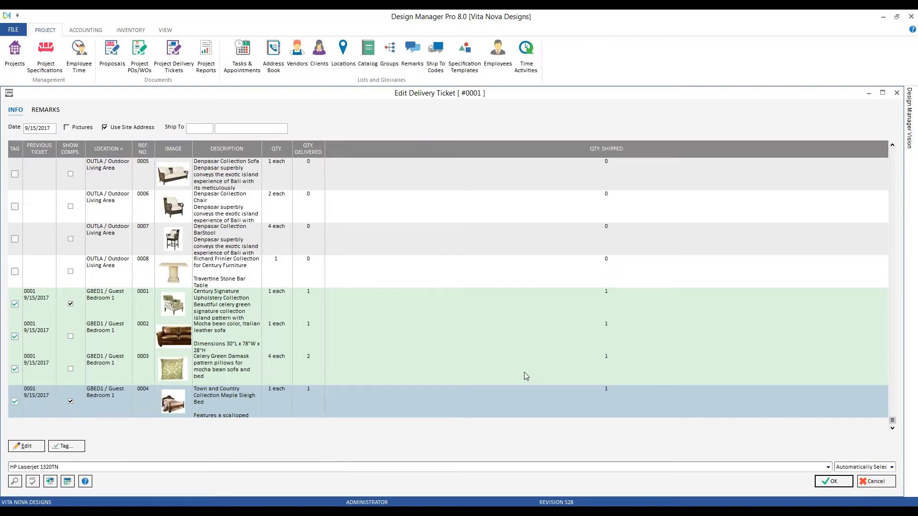
click(834, 482)
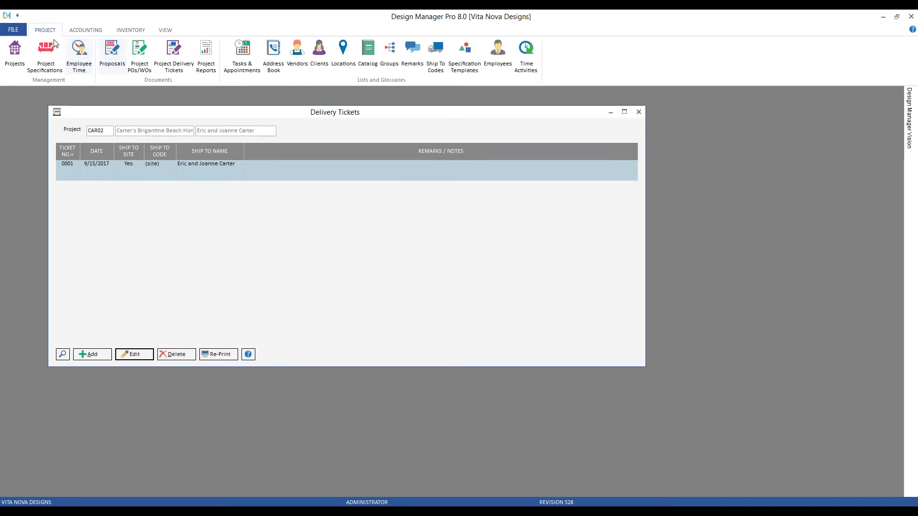
Review item 0003's status tab in CAR02 specifications: ticket 0001, 2 delivered, 1 shipped
click(46, 54)
text(CAR02)
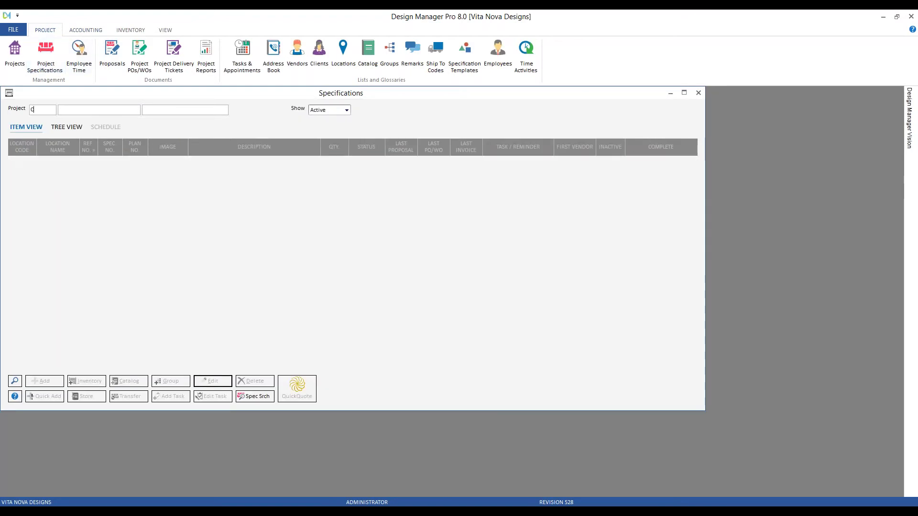
key(Tab)
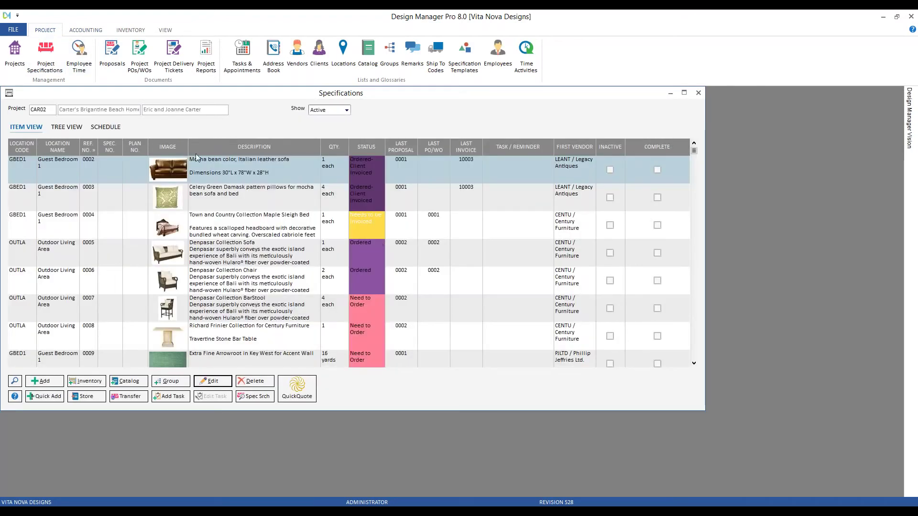
click(242, 199)
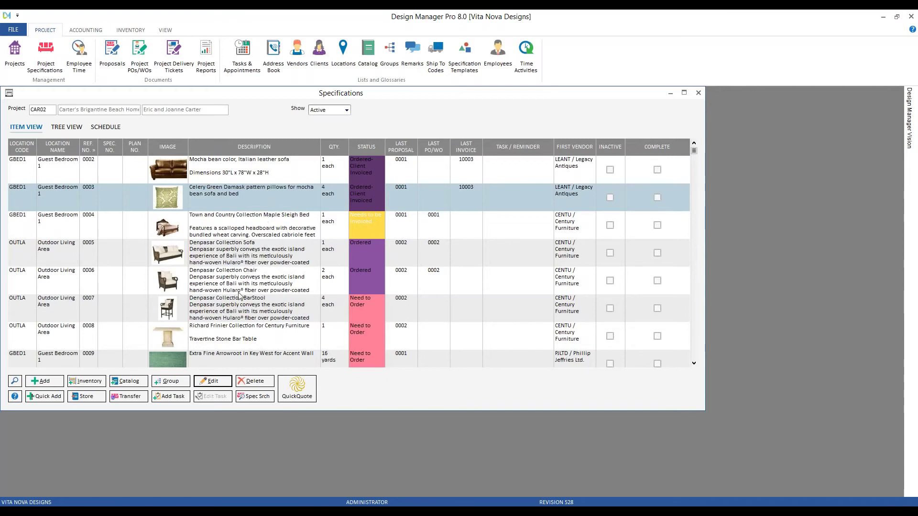
click(213, 381)
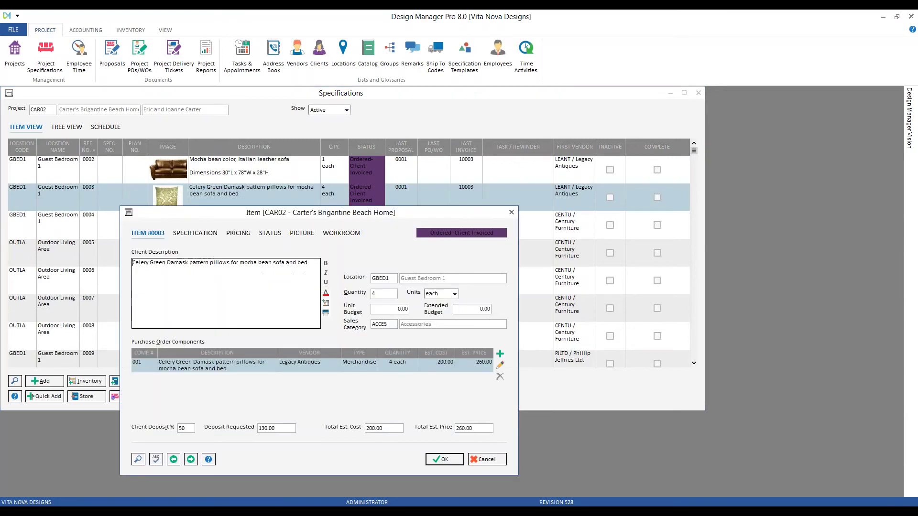
click(270, 234)
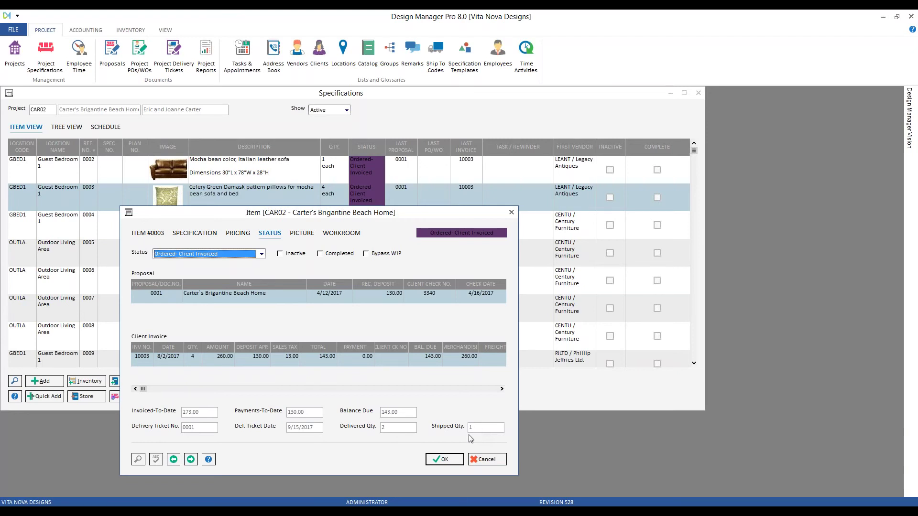
click(444, 459)
Close the Specifications and Delivery Tickets windows
click(698, 92)
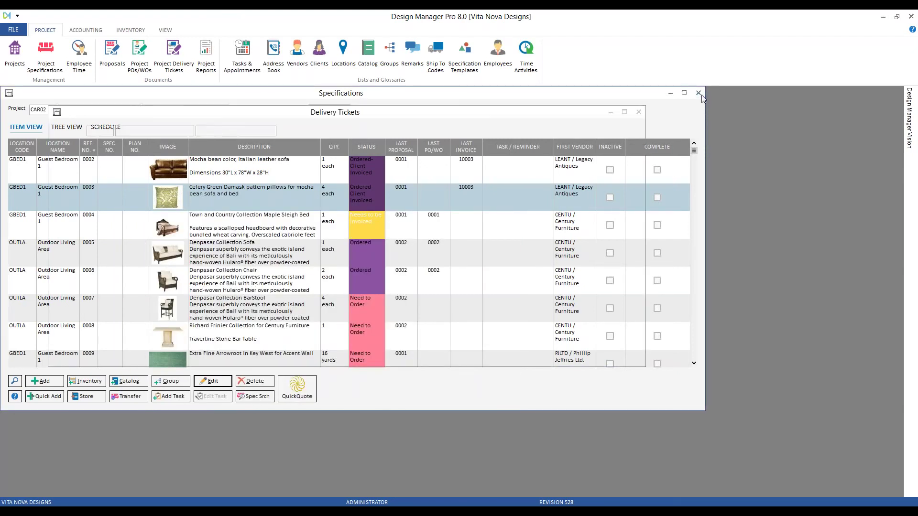
click(638, 112)
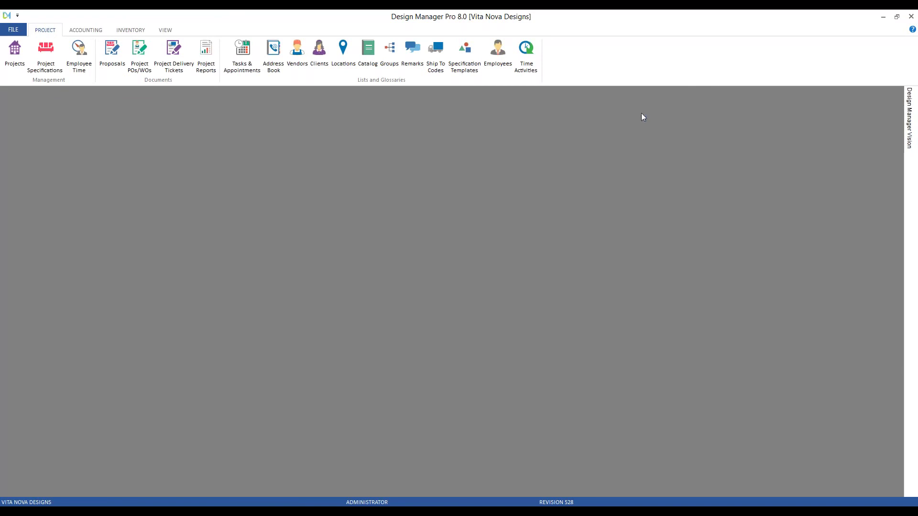